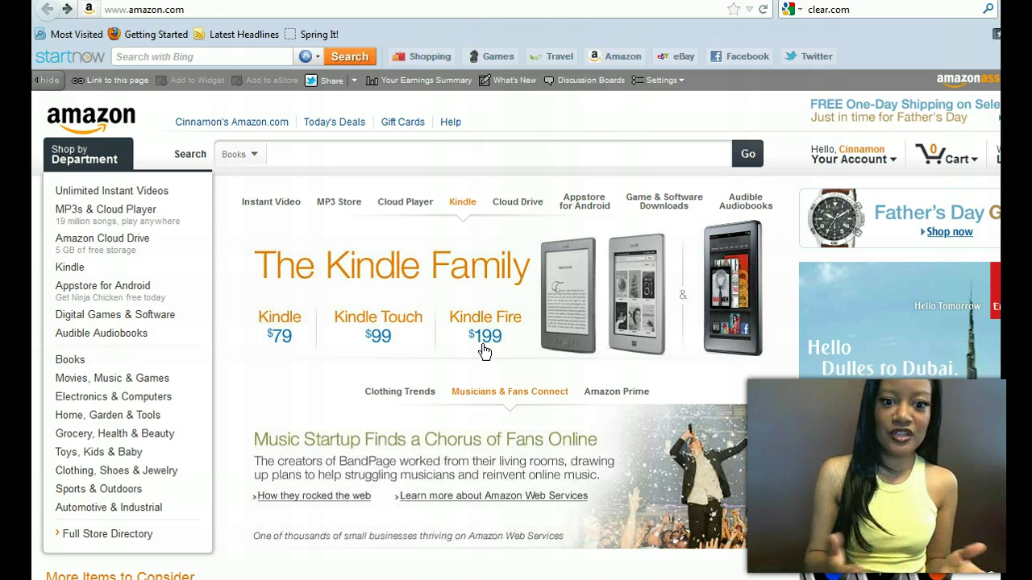
- Search Amazon Books for the author's name to list five titles, led by Self-Publishing in Stilettos
click(350, 156)
text(cinnamo)
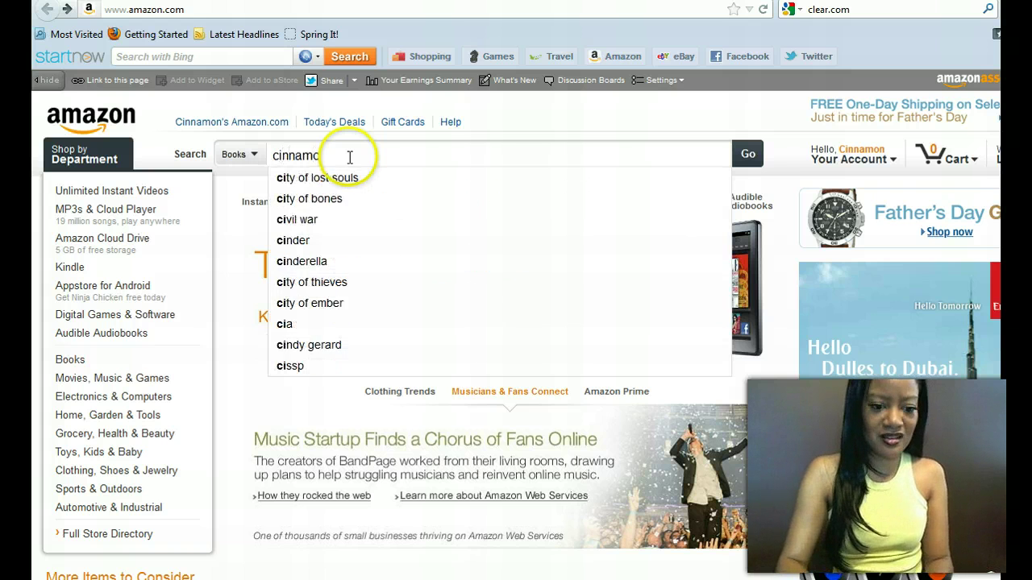
text(n mccann)
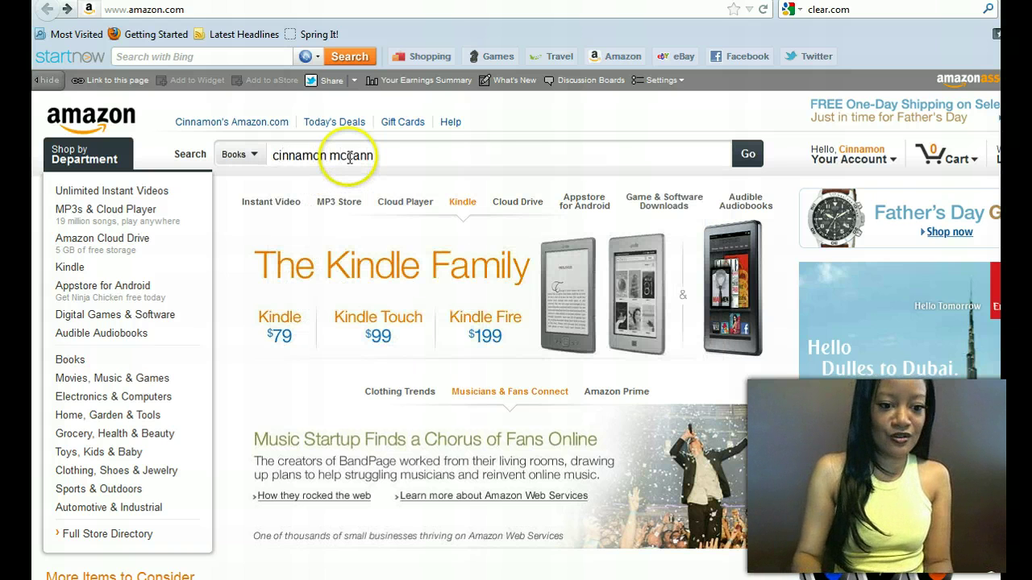
key(Return)
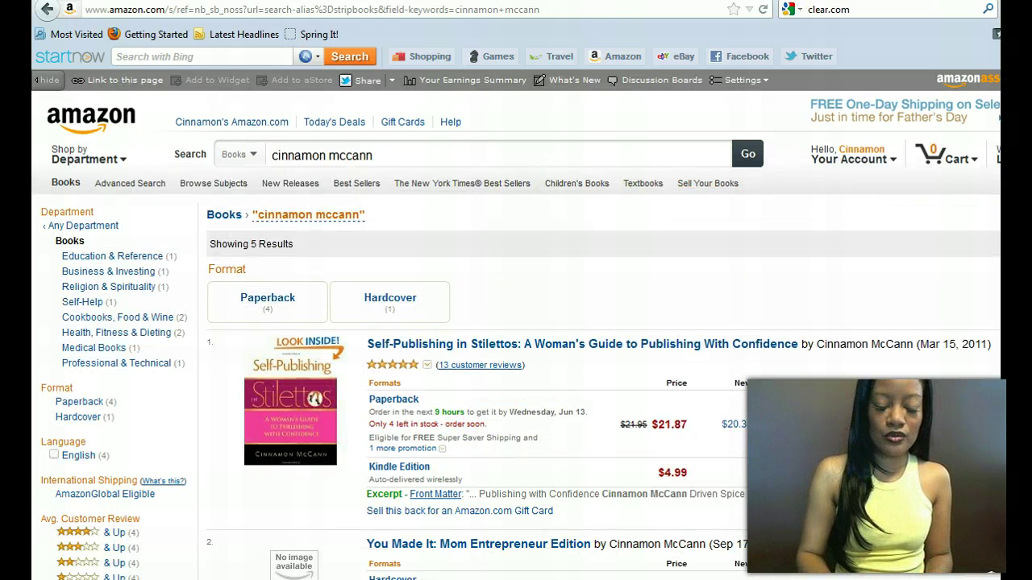
scroll(516, 322, down, 4)
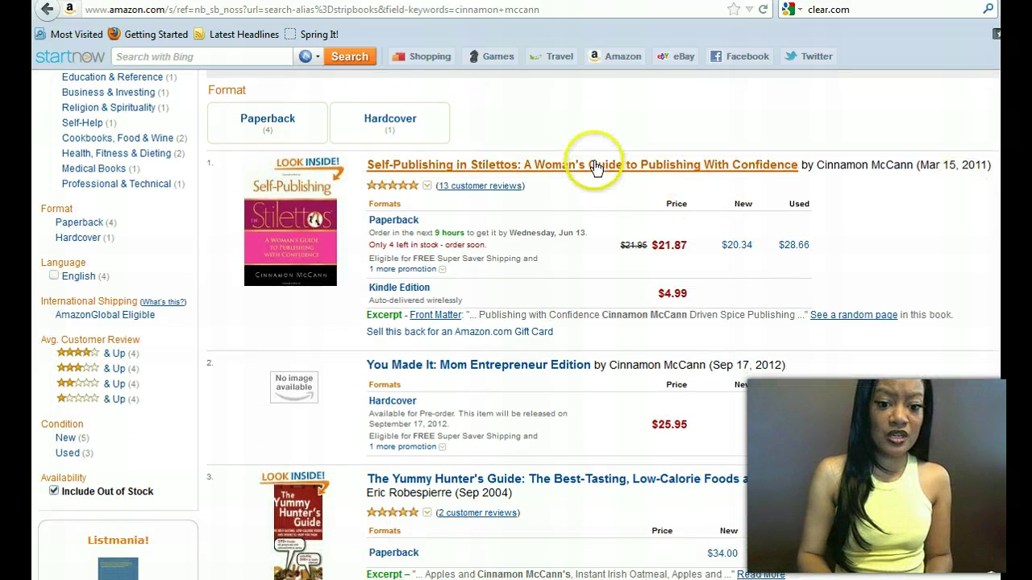
- Open the Self-Publishing in Stilettos paperback product page ($21.87) and scroll to its Look Inside cover
click(594, 166)
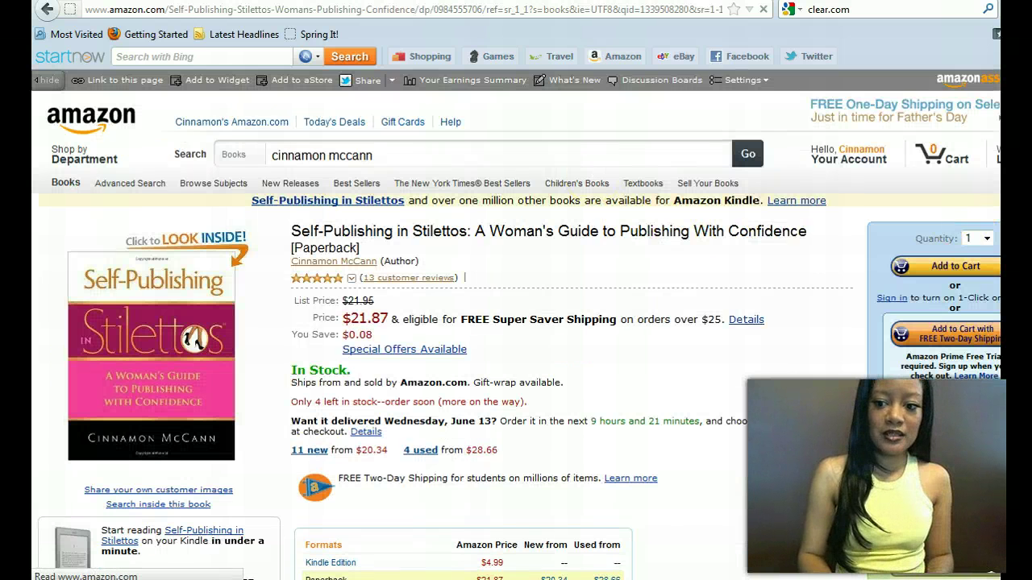
scroll(899, 345, down, 3)
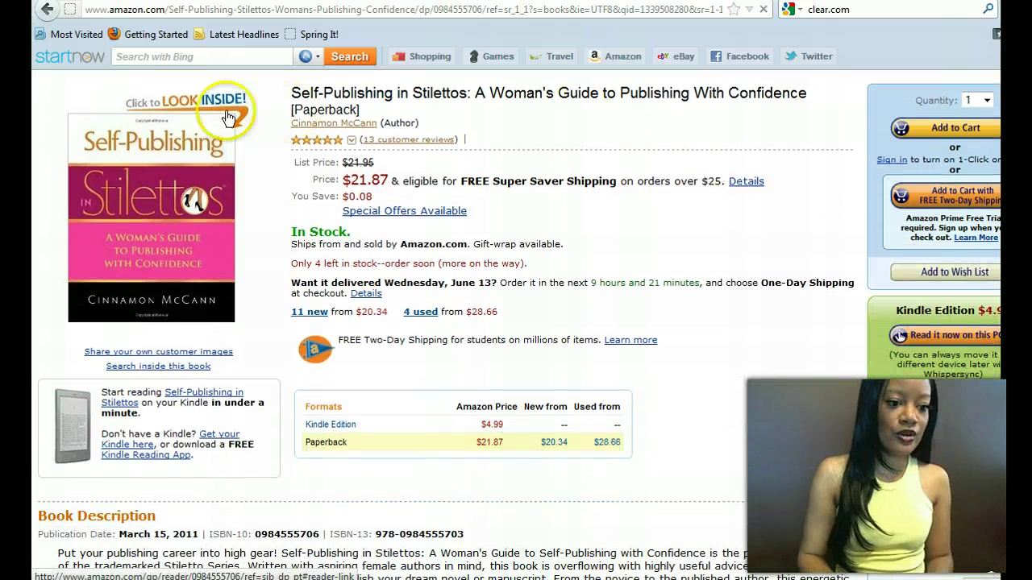
mouse_move(184, 114)
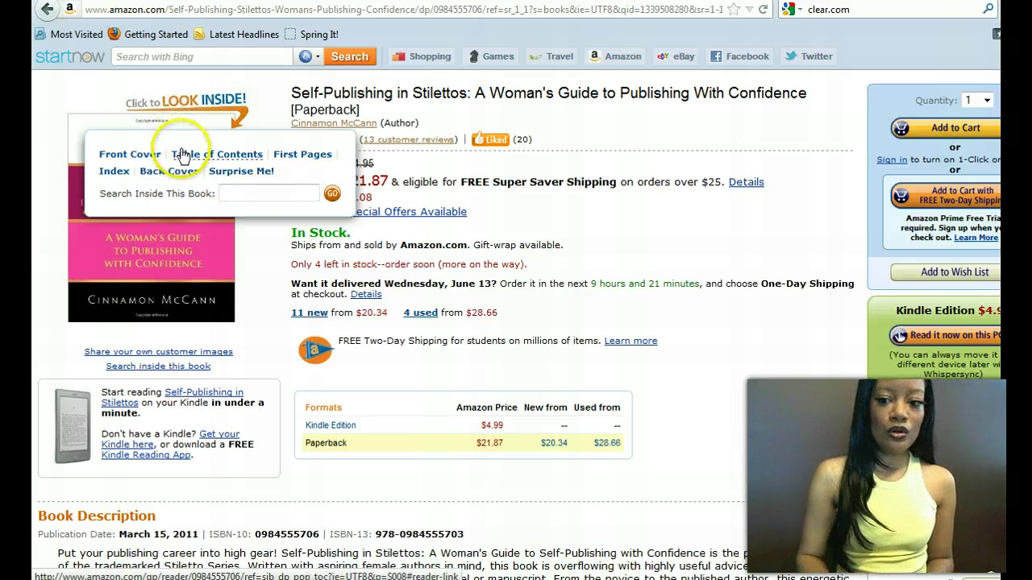
- Return to the results and open the You Made It: Mom Entrepreneur Edition hardcover page
click(49, 10)
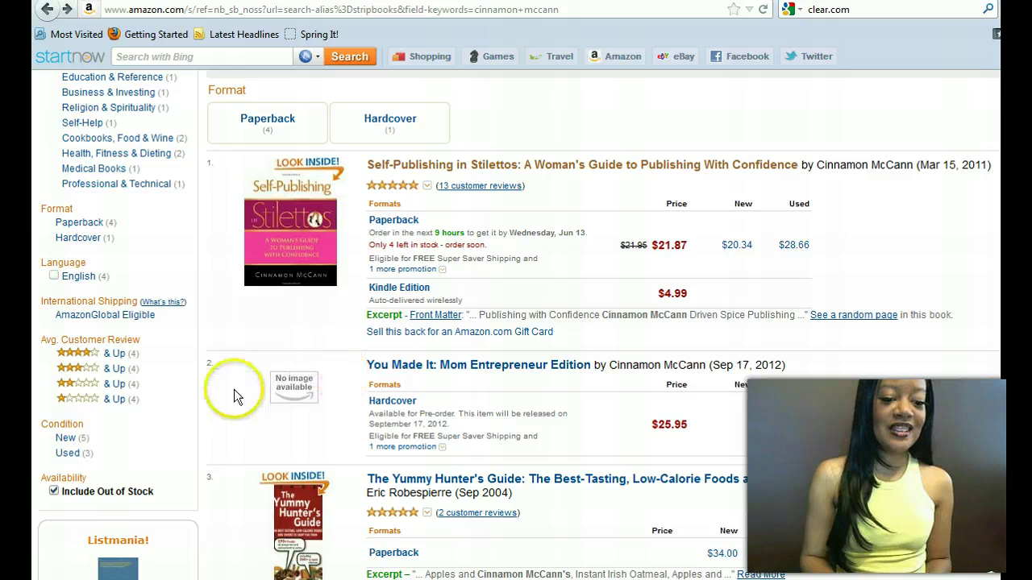
click(382, 372)
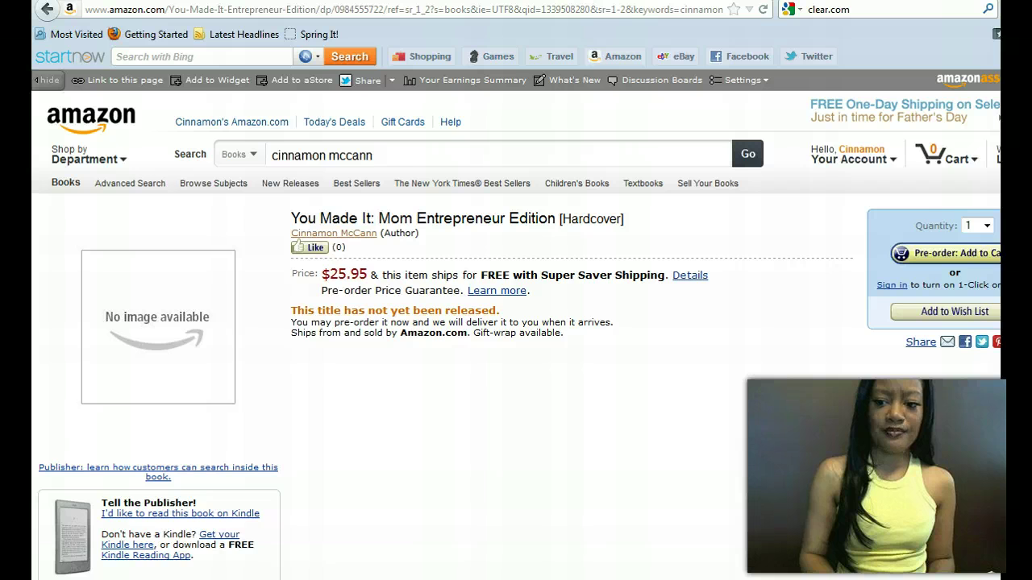
scroll(516, 322, down, 2)
scroll(516, 322, up, 1)
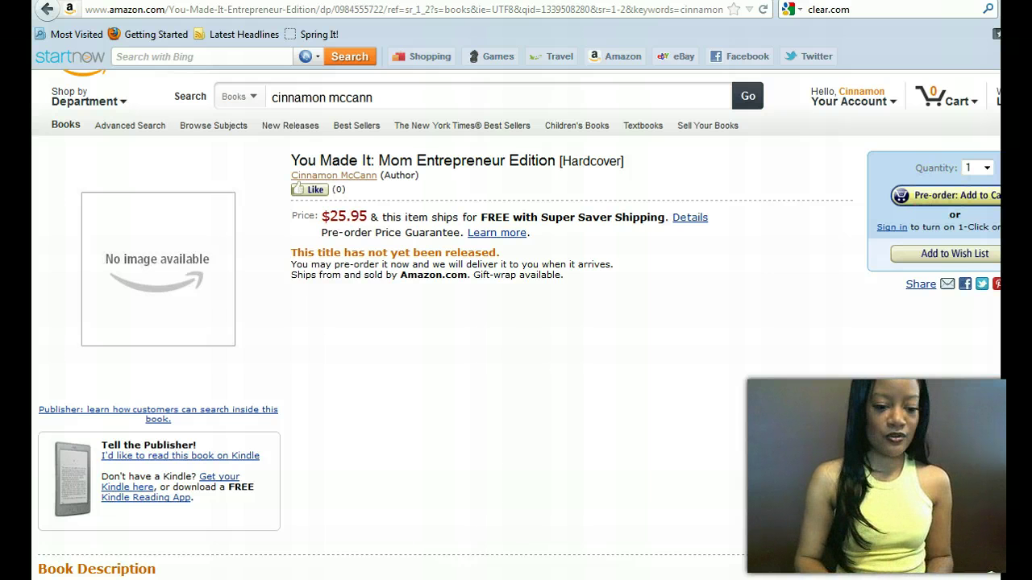
scroll(516, 322, down, 8)
scroll(743, 261, down, 5)
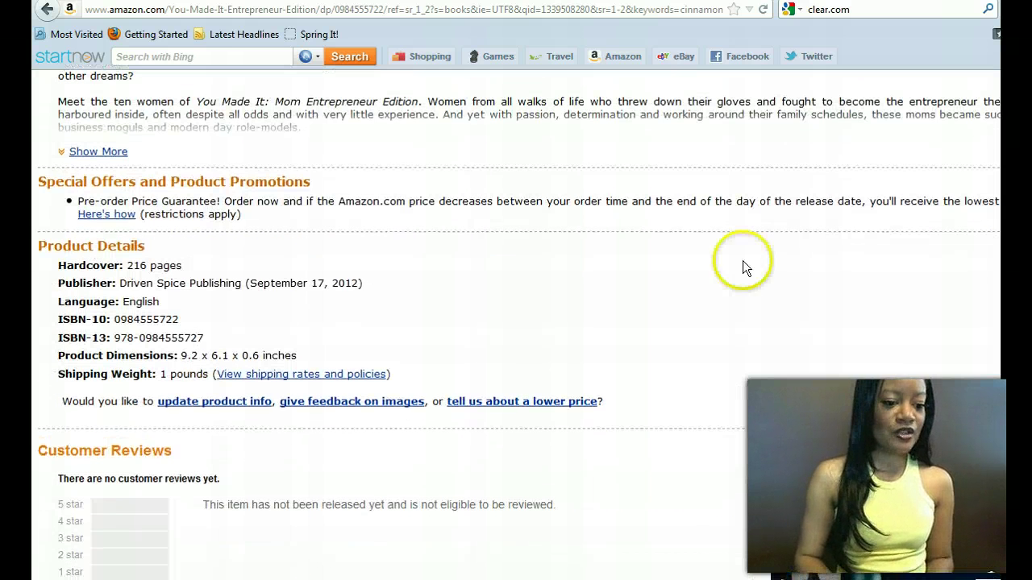
drag(185, 320, 115, 320)
right_click(116, 319)
click(145, 331)
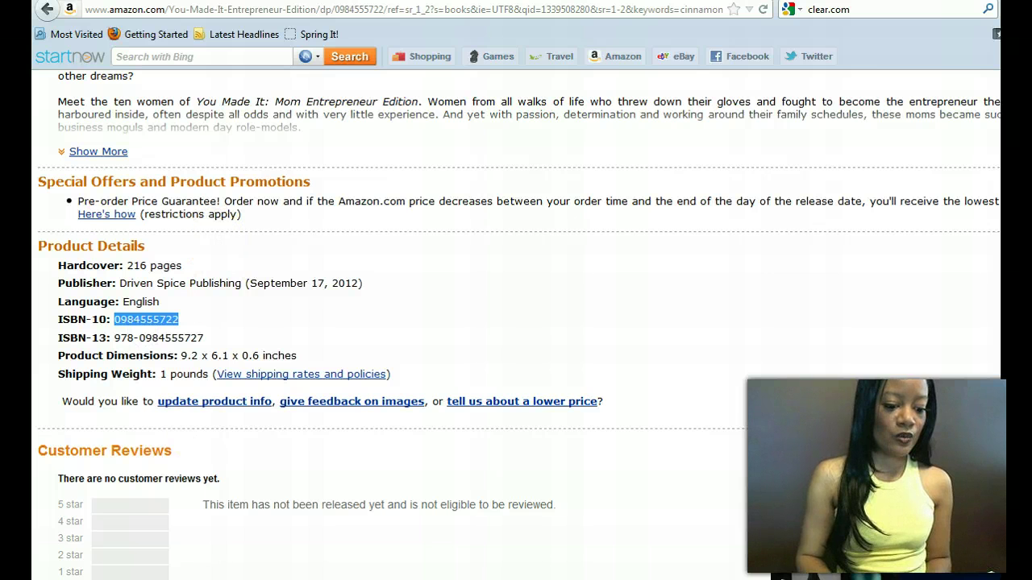
mouse_move(202, 579)
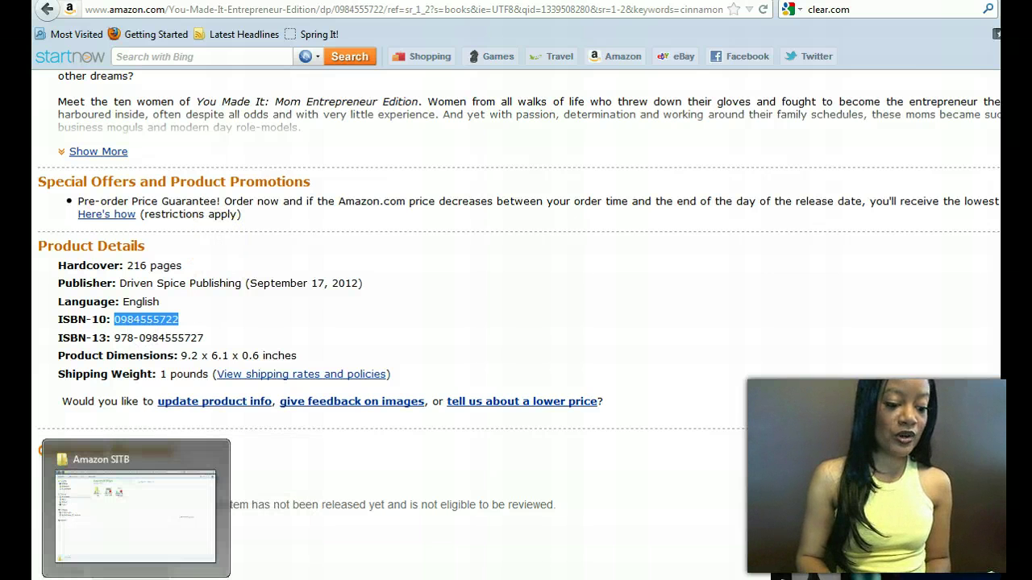
click(136, 579)
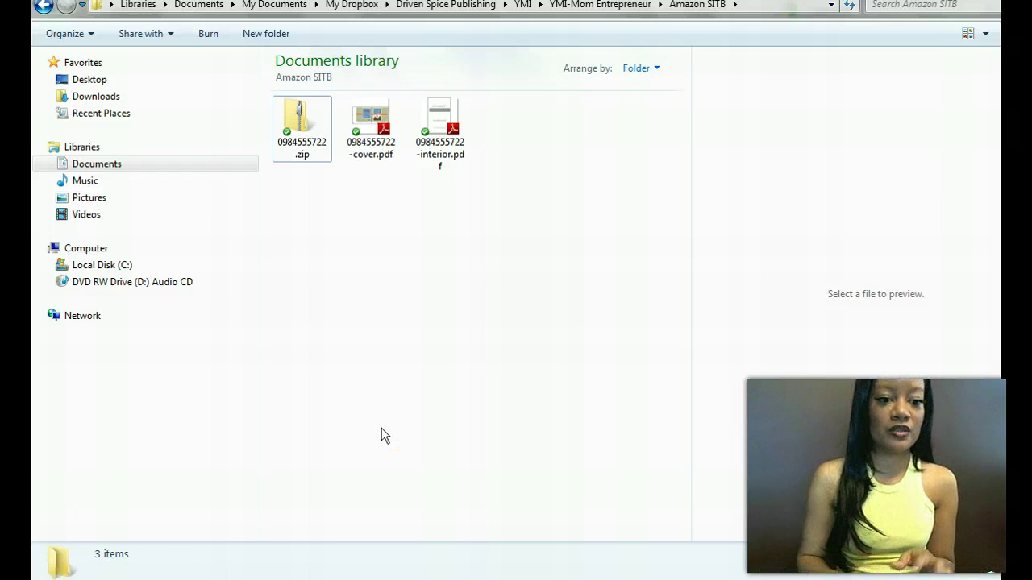
- Preview the cover and interior PDFs, then select both together (12.4 MB total)
click(296, 190)
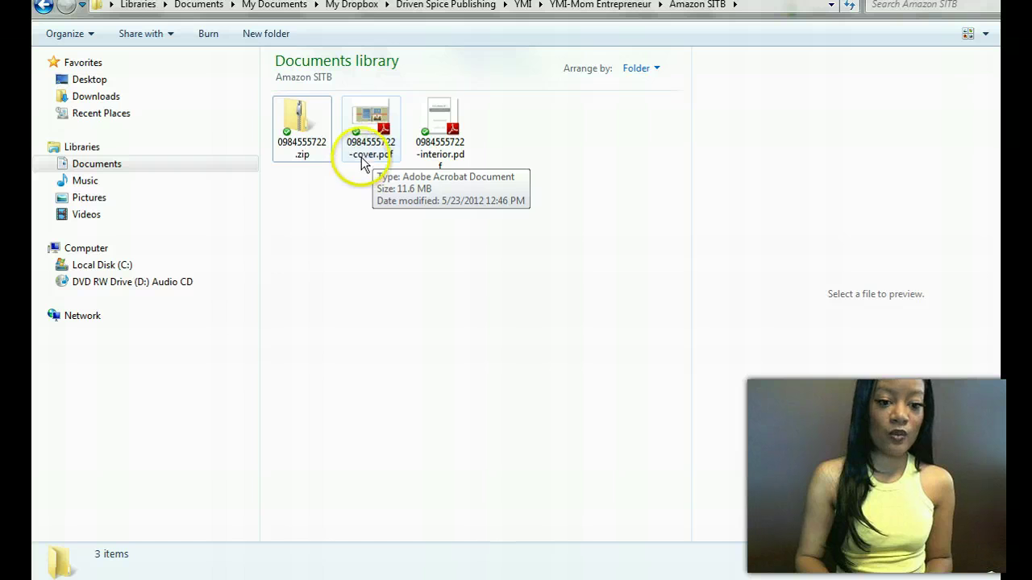
click(370, 126)
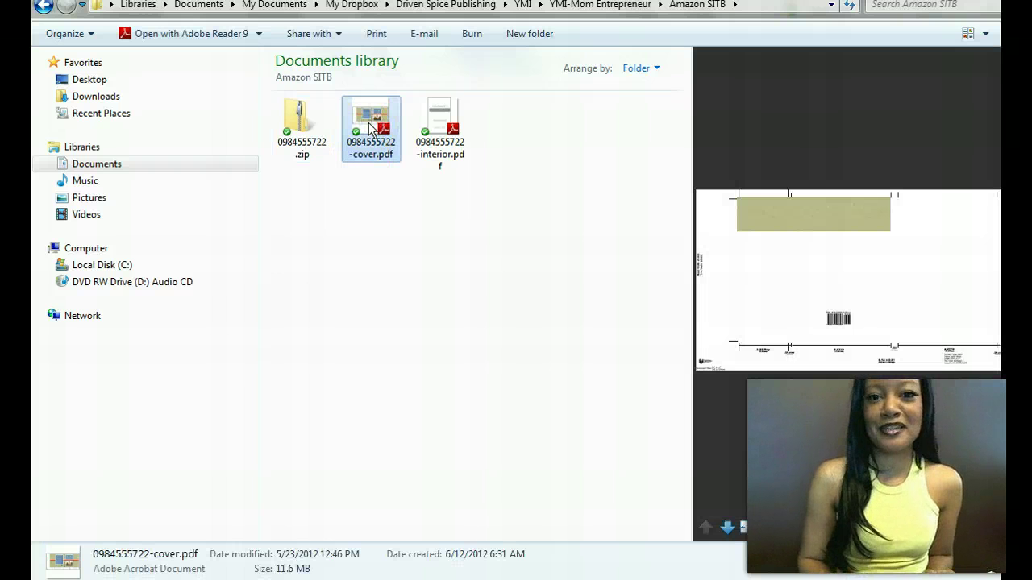
click(379, 137)
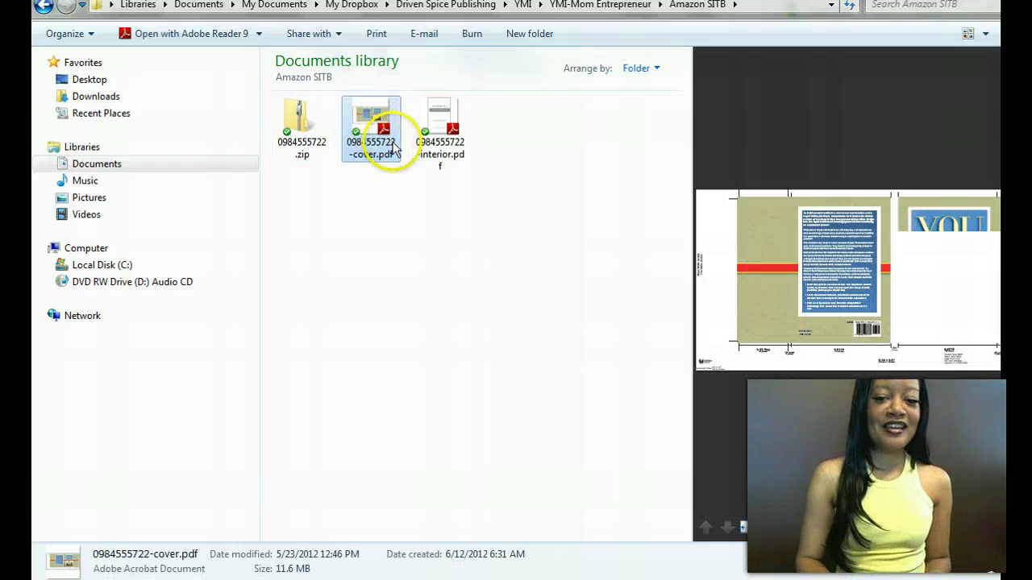
click(746, 283)
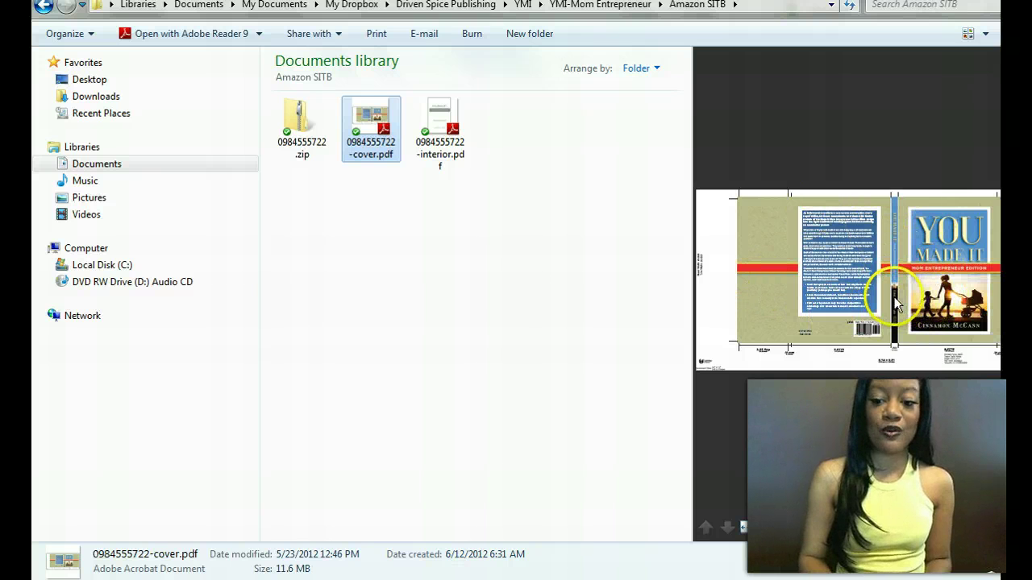
click(430, 155)
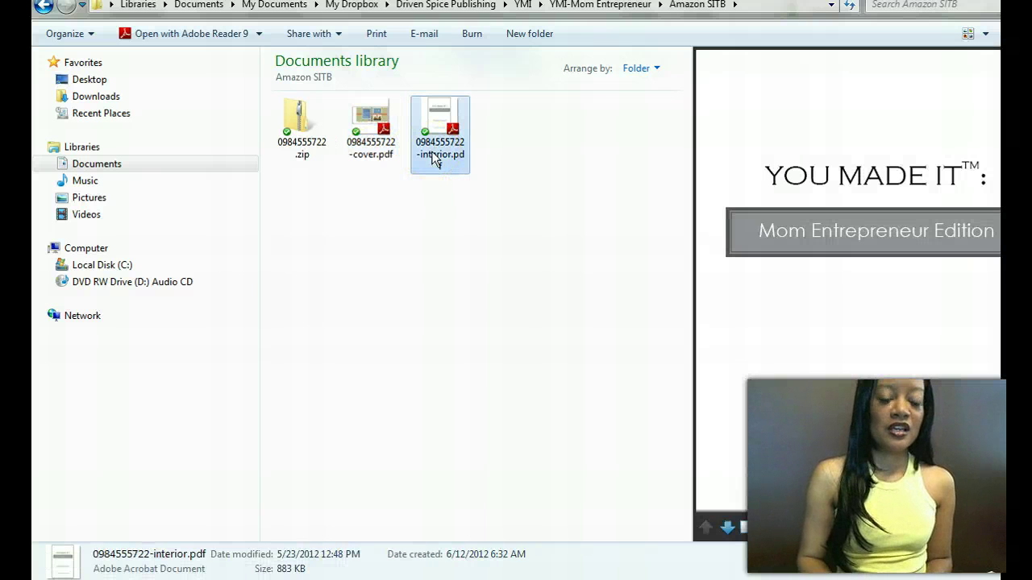
click(432, 158)
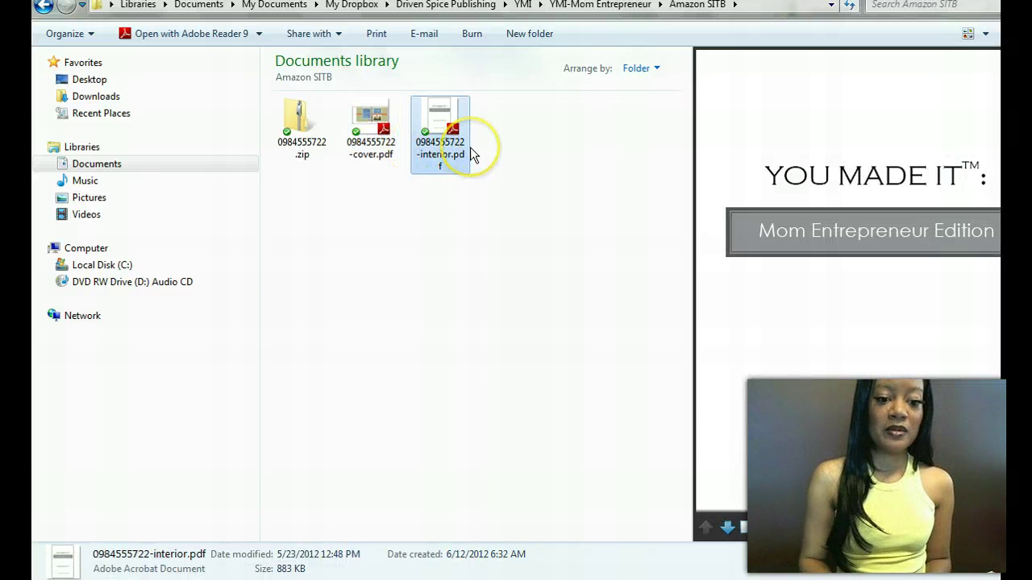
click(428, 158)
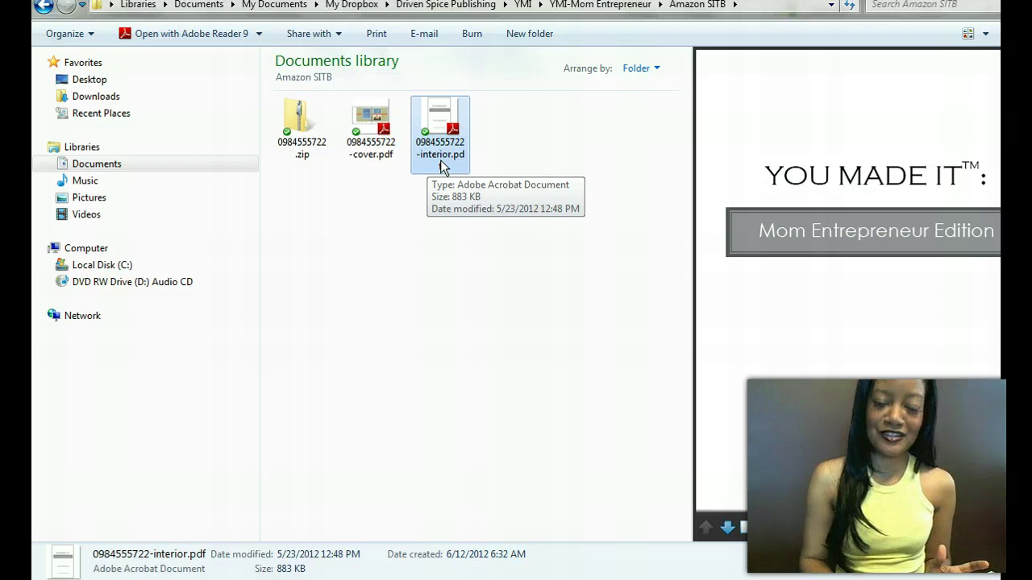
click(382, 133)
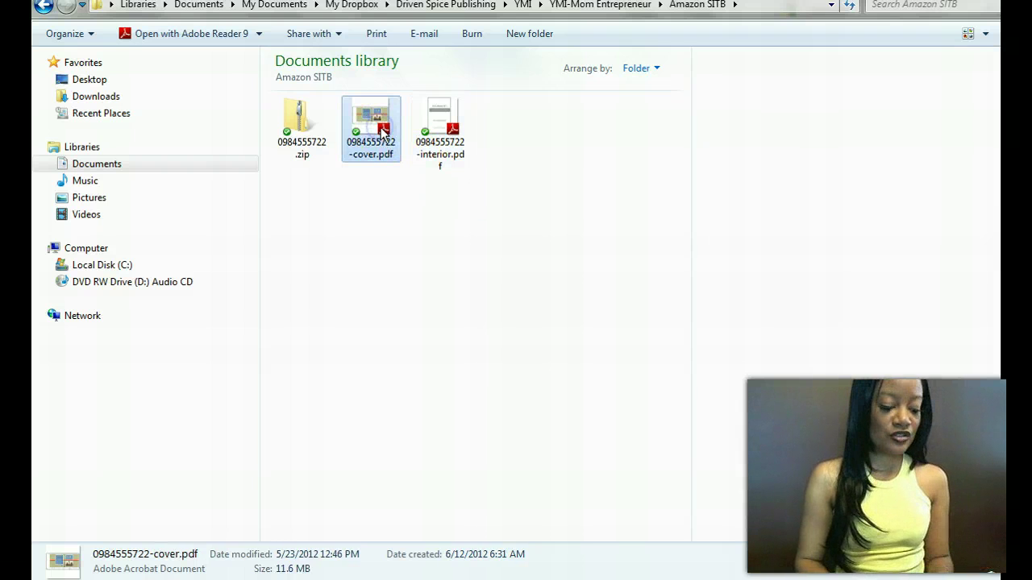
ctrl+click(456, 134)
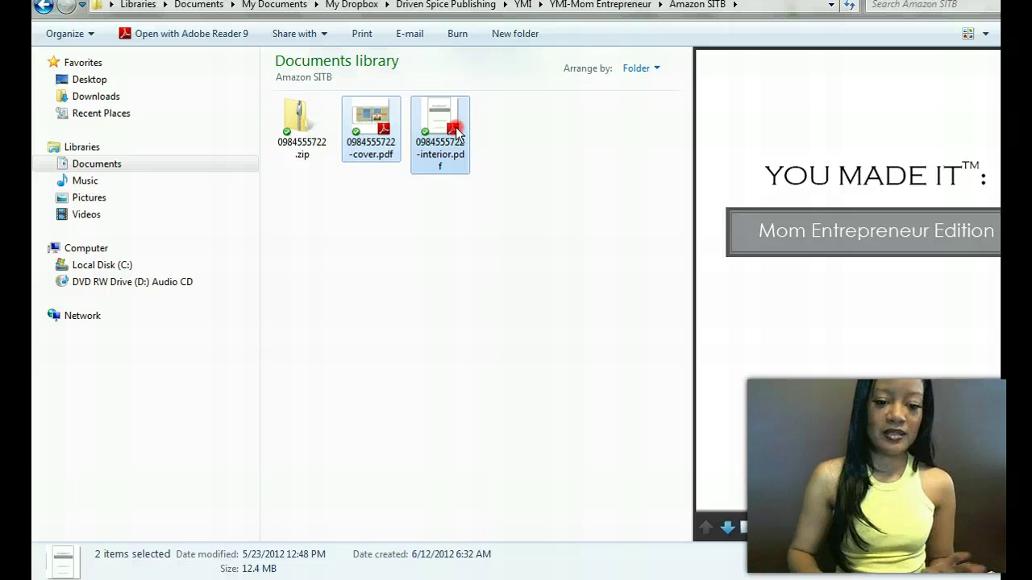
right_click(456, 128)
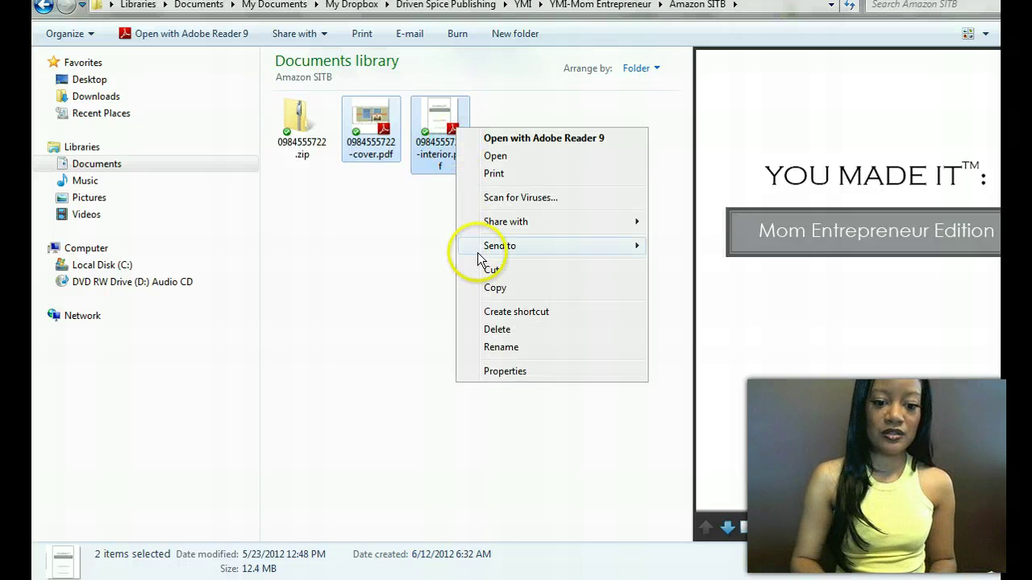
mouse_move(486, 247)
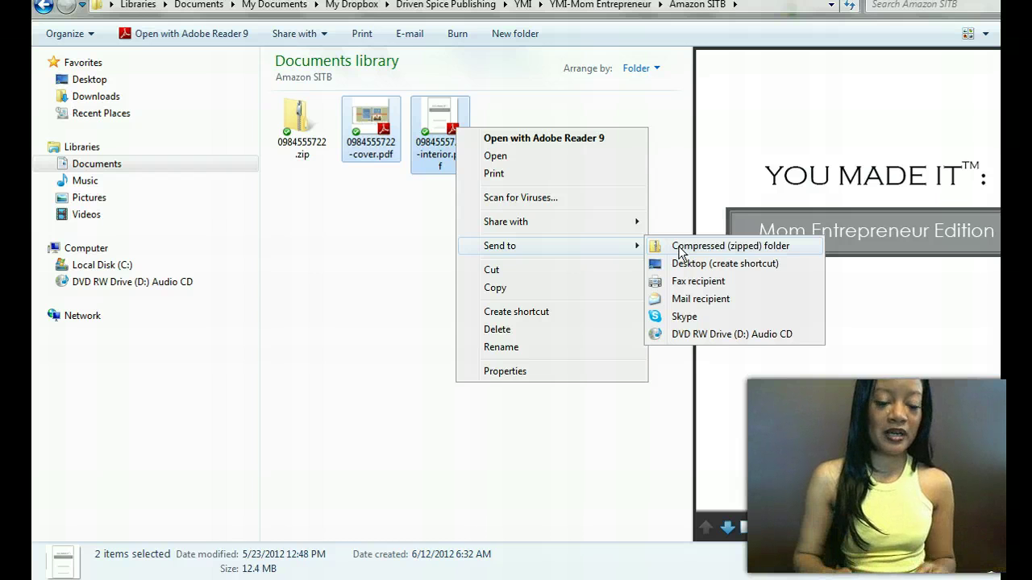
click(302, 269)
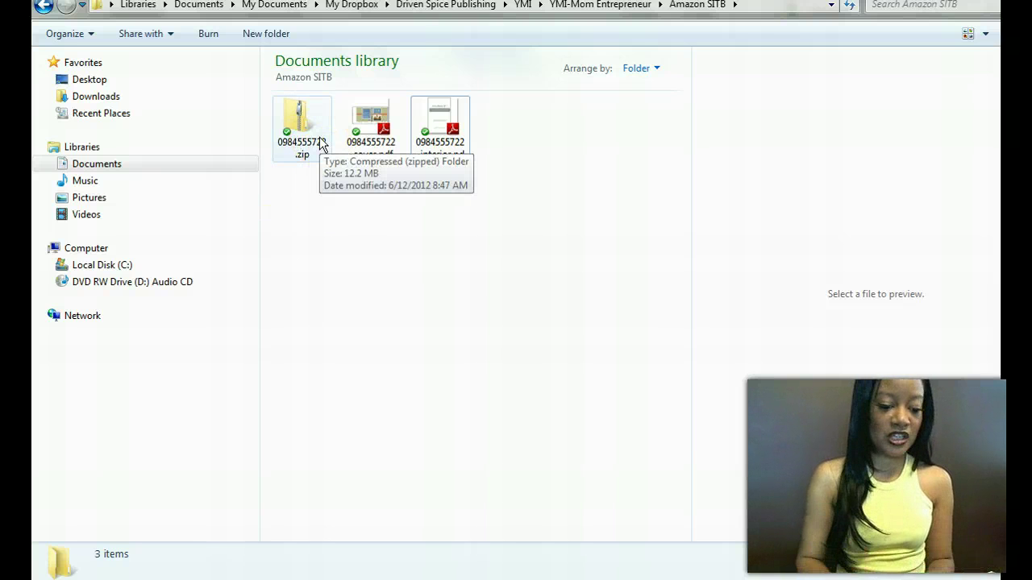
click(231, 380)
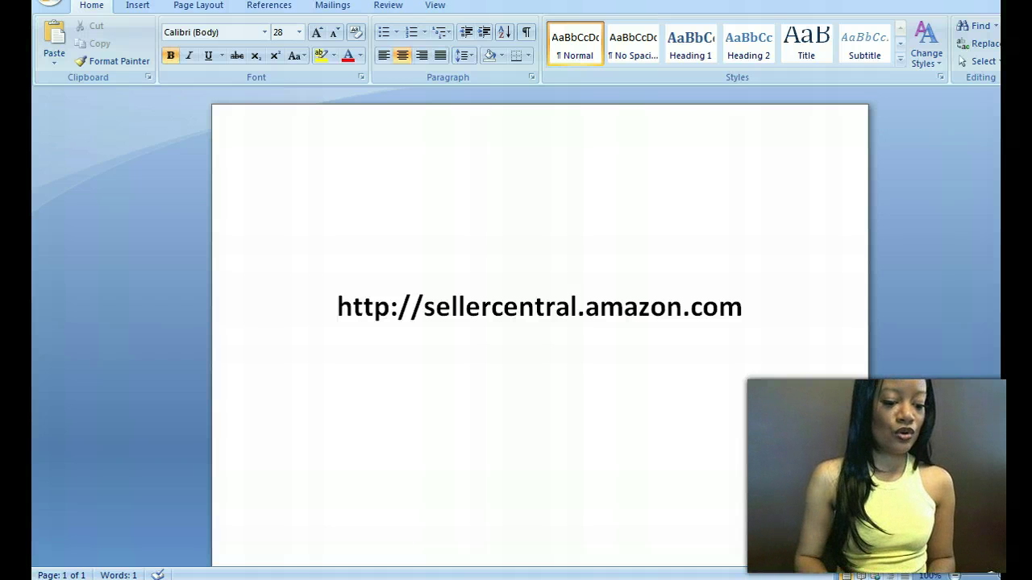
- Switch back to the You Made It product page in Firefox
click(201, 516)
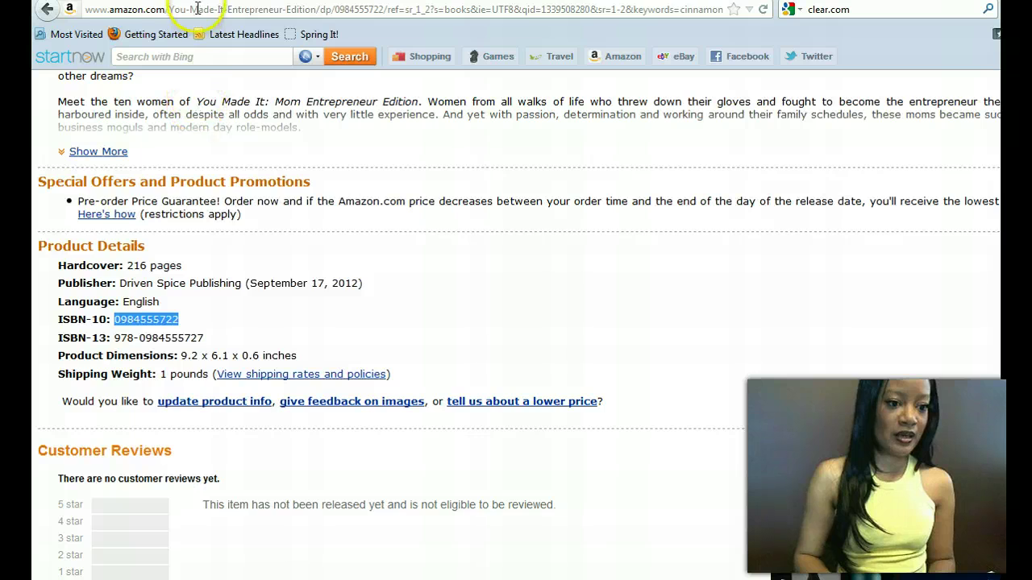
- Switch to the Seller Central tab and open PDF & Cover Upload under Search Inside The Book
key(ctrl+Tab)
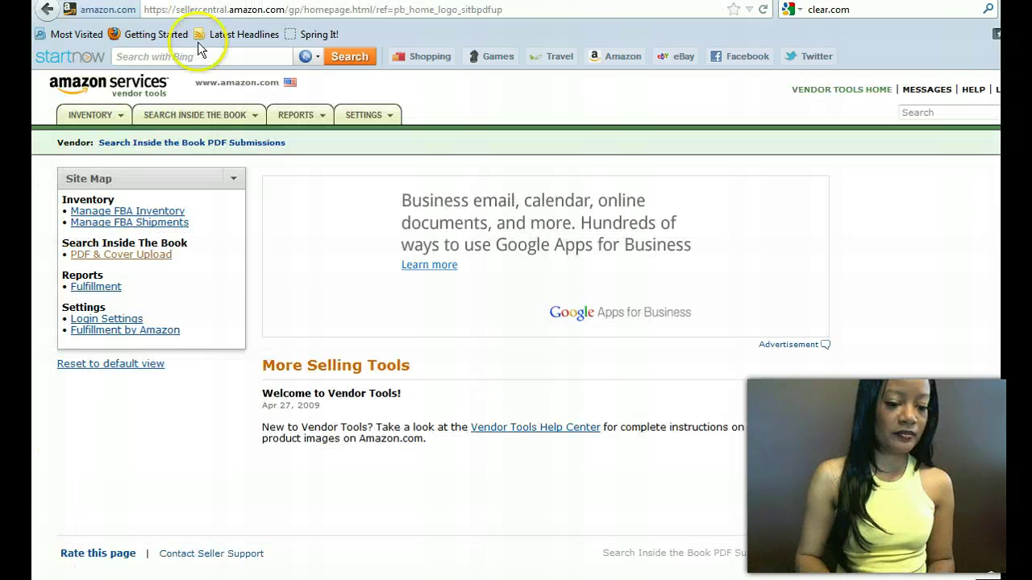
click(133, 266)
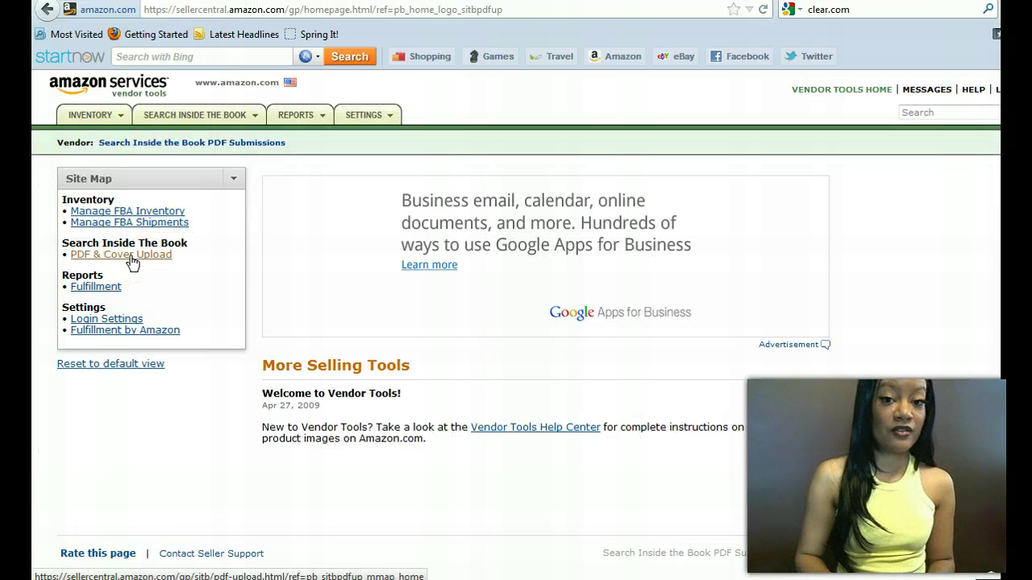
click(133, 264)
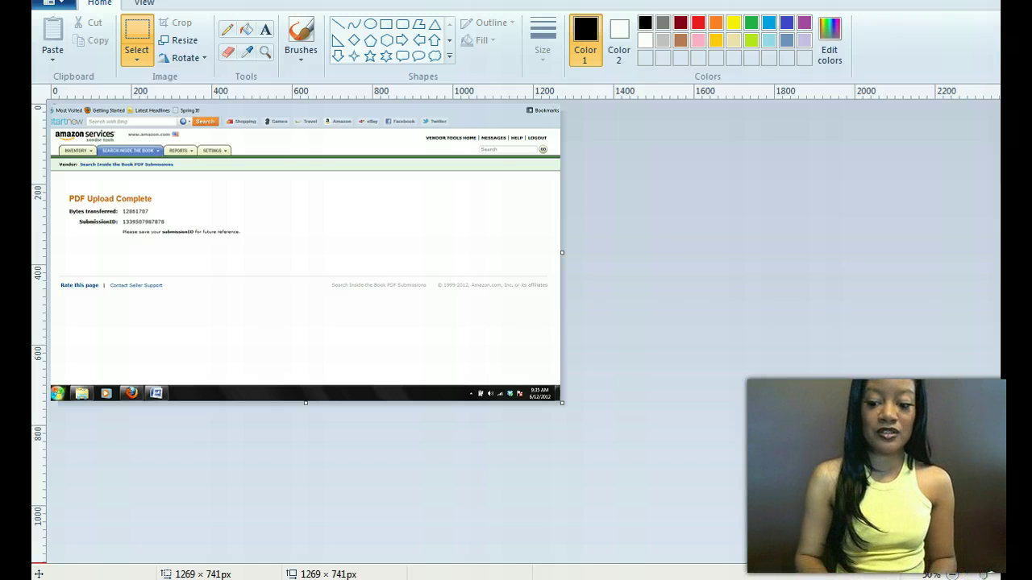
- Zoom the Paint confirmation screenshot to 100% so bytes transferred and submission ID are readable
key(ctrl+Page_Up)
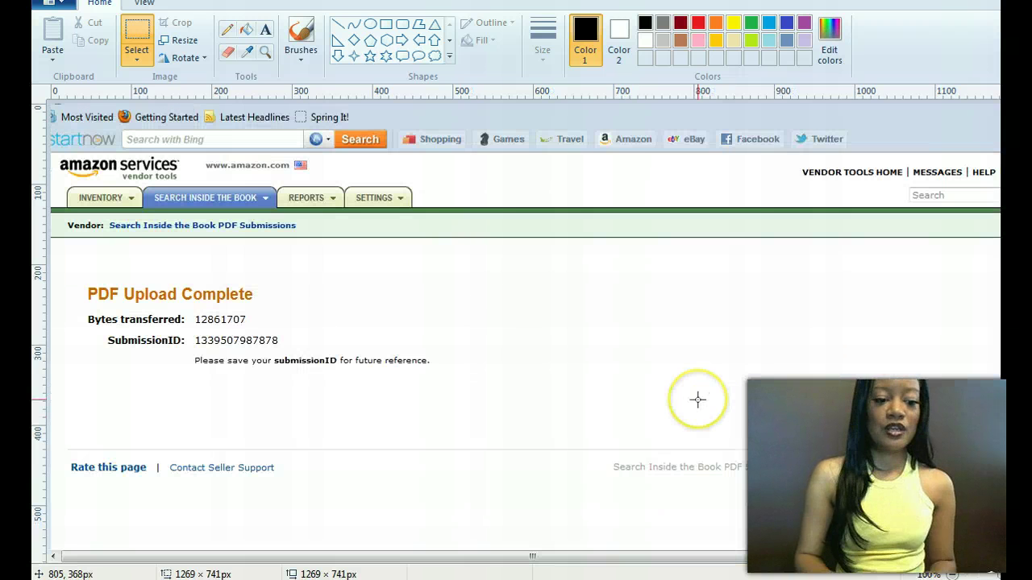